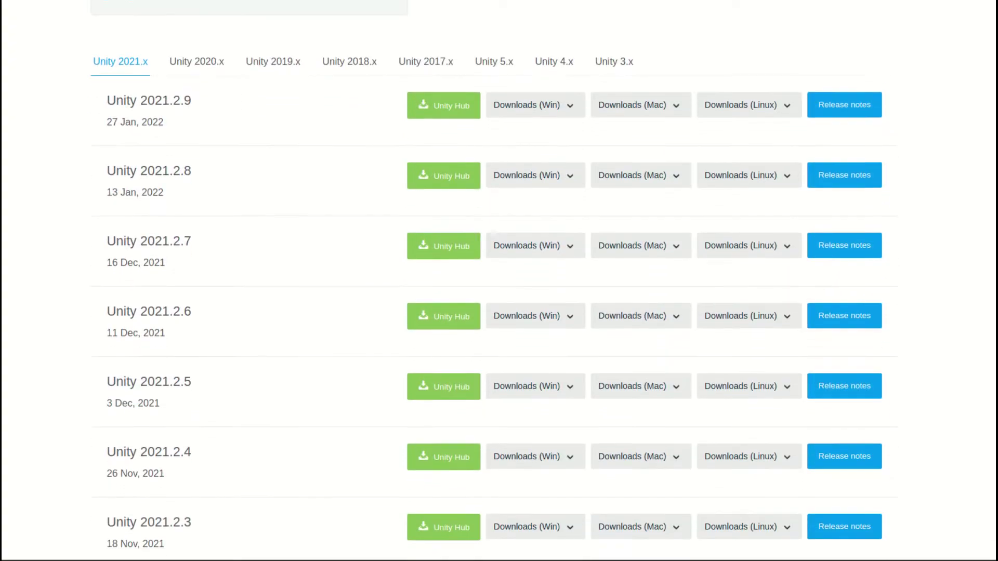
Scroll through the 2021.x release archive, then the download page, to the Download for Windows button
{"action": "scroll", "coordinate": [499, 281], "scroll_direction": "down", "scroll_amount": 5}
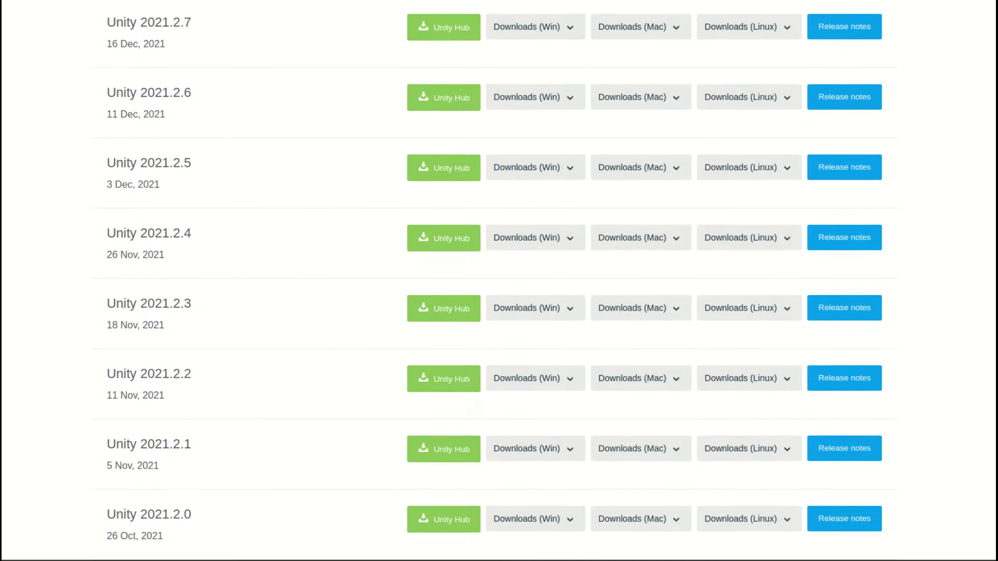
{"action": "scroll", "coordinate": [499, 281], "scroll_direction": "down", "scroll_amount": 5}
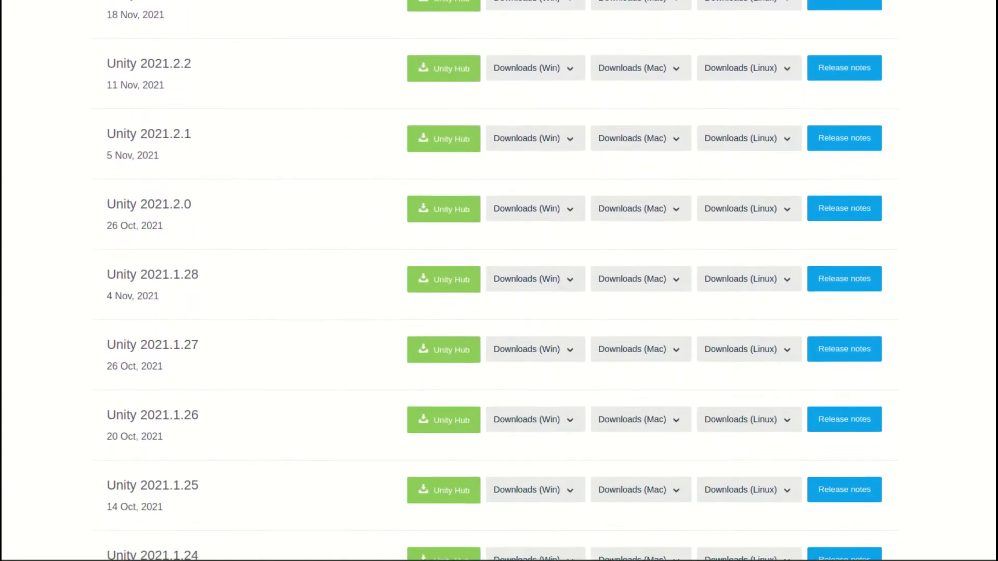
{"action": "scroll", "coordinate": [499, 281], "scroll_direction": "down", "scroll_amount": 5}
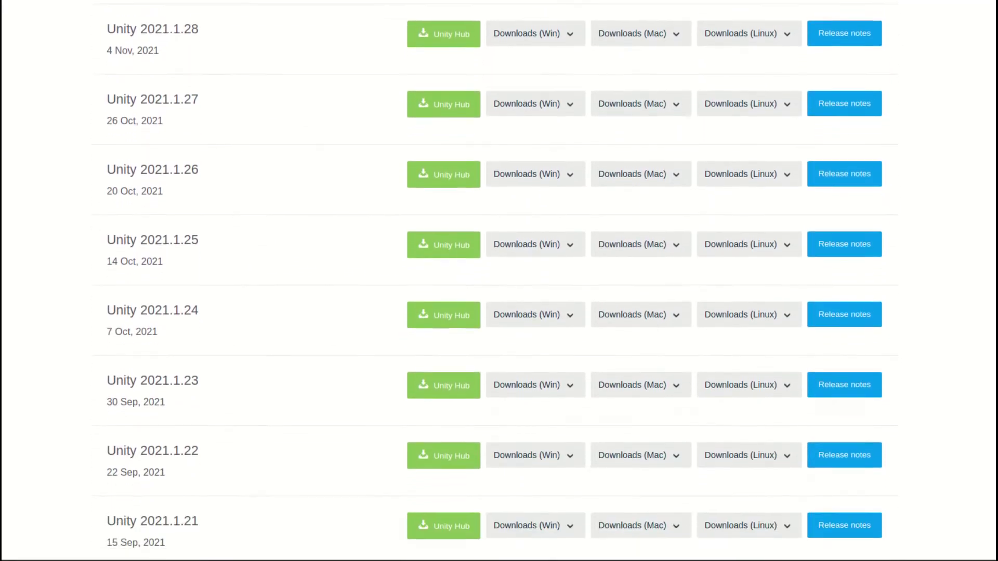
{"action": "scroll", "coordinate": [499, 280], "scroll_direction": "down", "scroll_amount": 5}
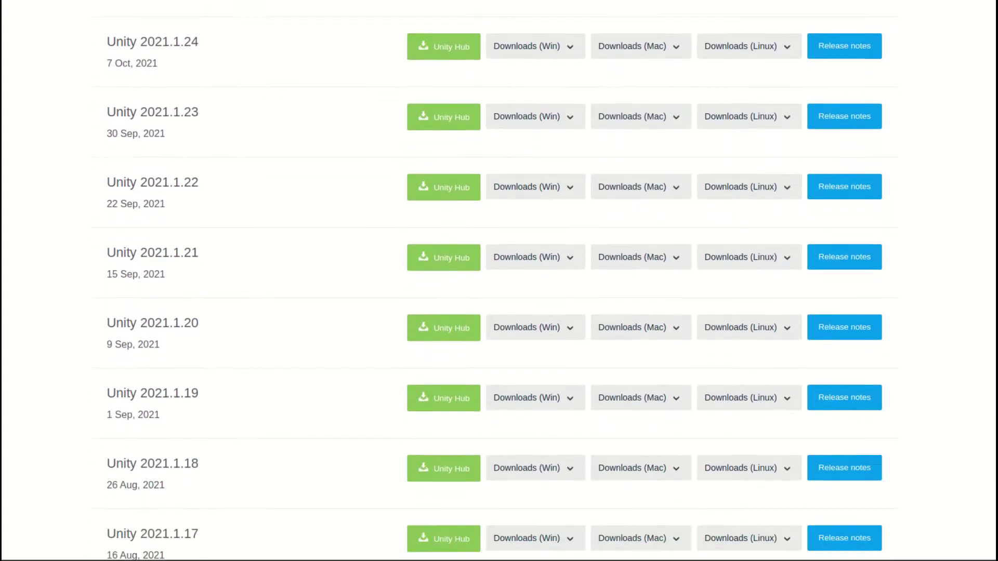
{"action": "scroll", "coordinate": [499, 280], "scroll_direction": "down", "scroll_amount": 5}
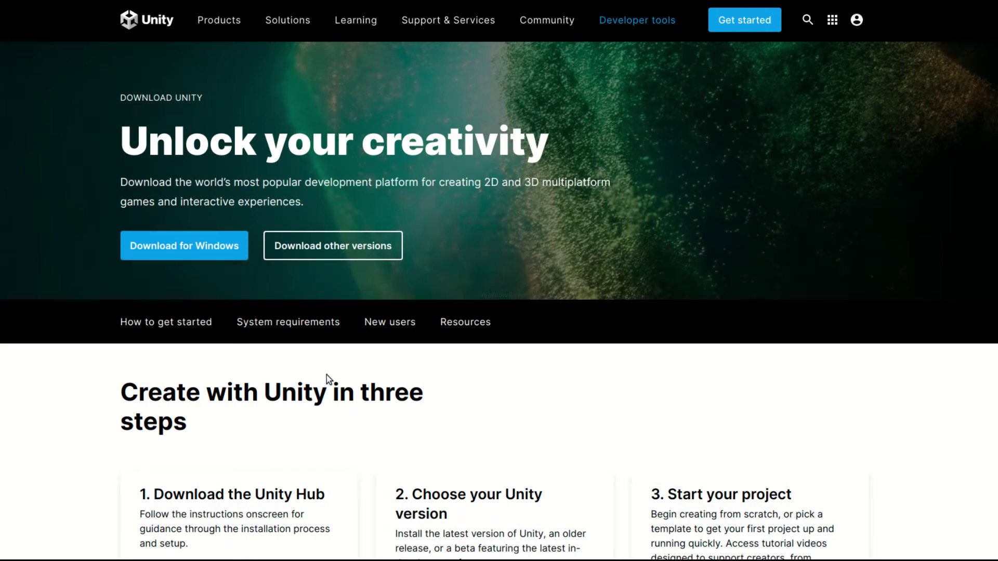
{"action": "scroll", "coordinate": [291, 361], "scroll_direction": "down", "scroll_amount": 15}
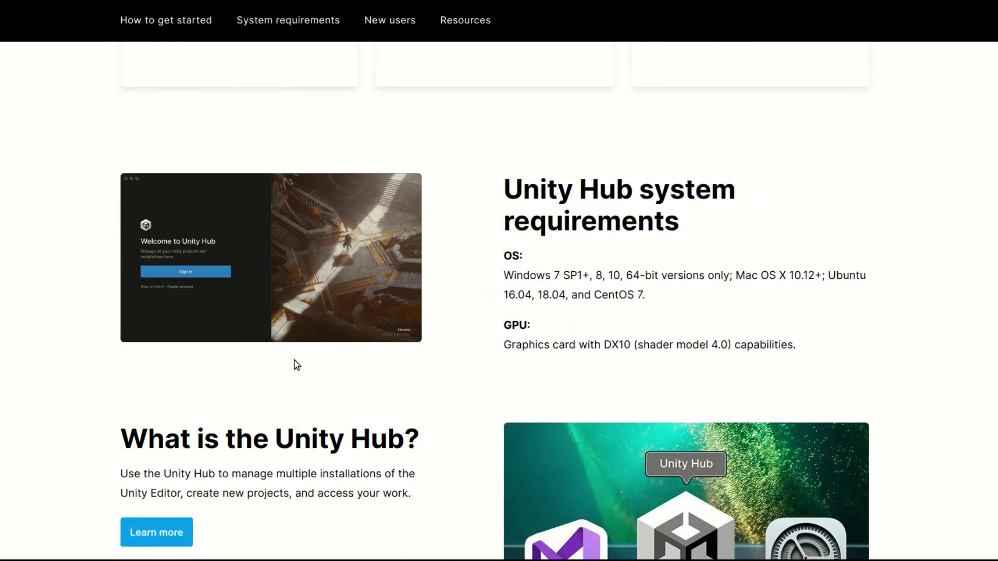
{"action": "scroll", "coordinate": [294, 360], "scroll_direction": "up", "scroll_amount": 20}
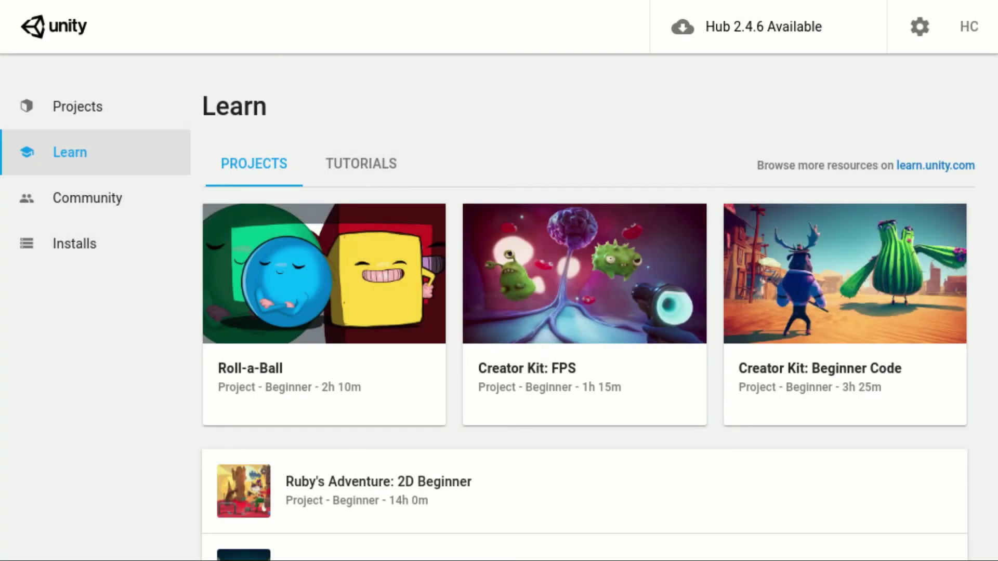
Look over the Community and Installs pages, then view License Management in the Hub preferences
{"action": "left_click", "coordinate": [74, 206]}
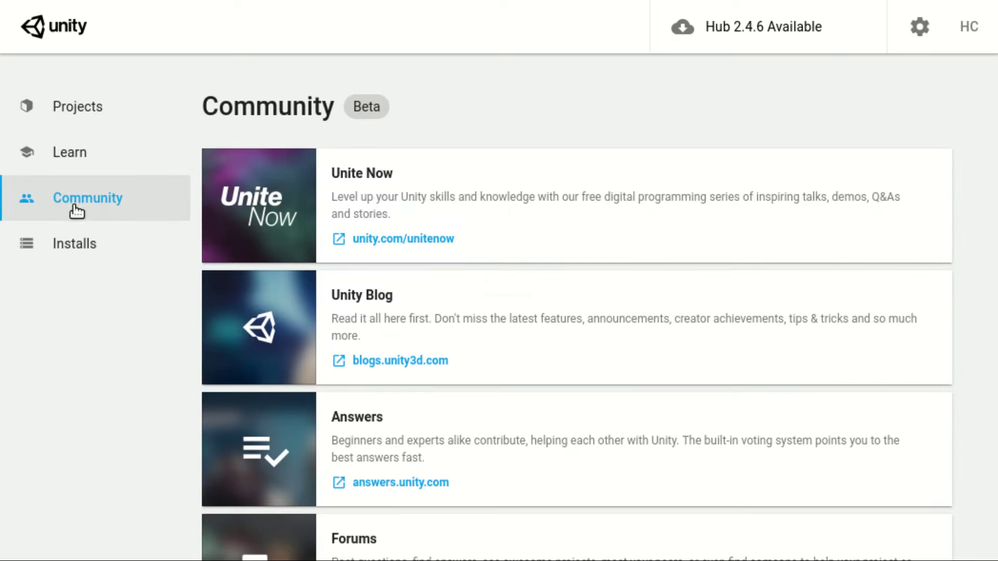
{"action": "left_click", "coordinate": [74, 251]}
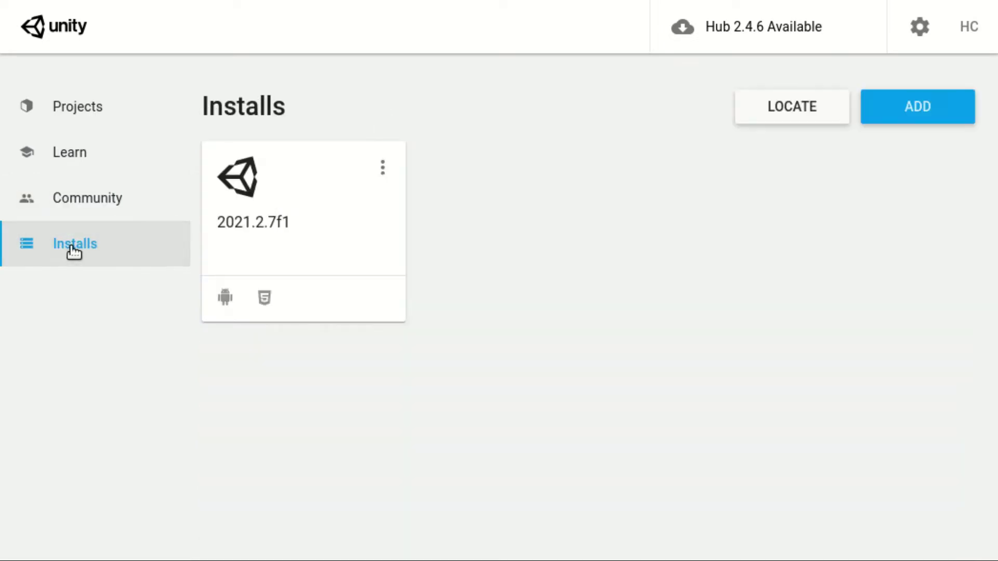
{"action": "left_click", "coordinate": [920, 29]}
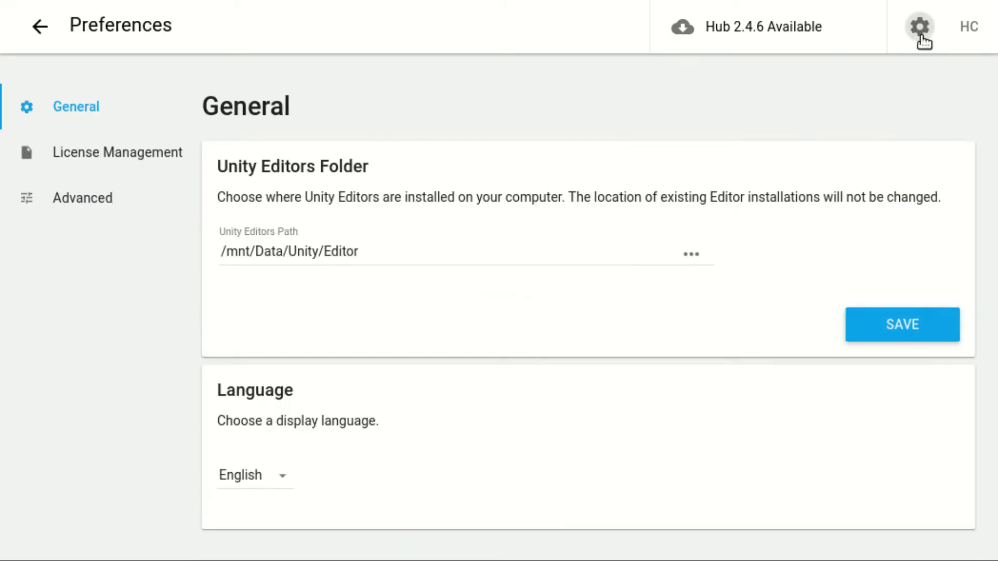
{"action": "left_click", "coordinate": [138, 155]}
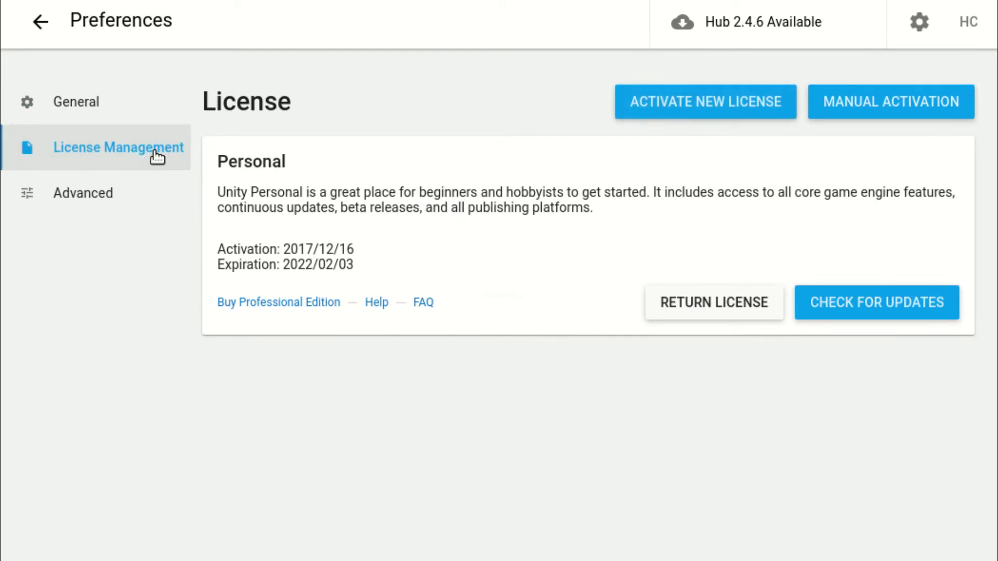
Activate a Unity Personal license for under-$100,000 revenue and dismiss the success notice
{"action": "left_click", "coordinate": [716, 102]}
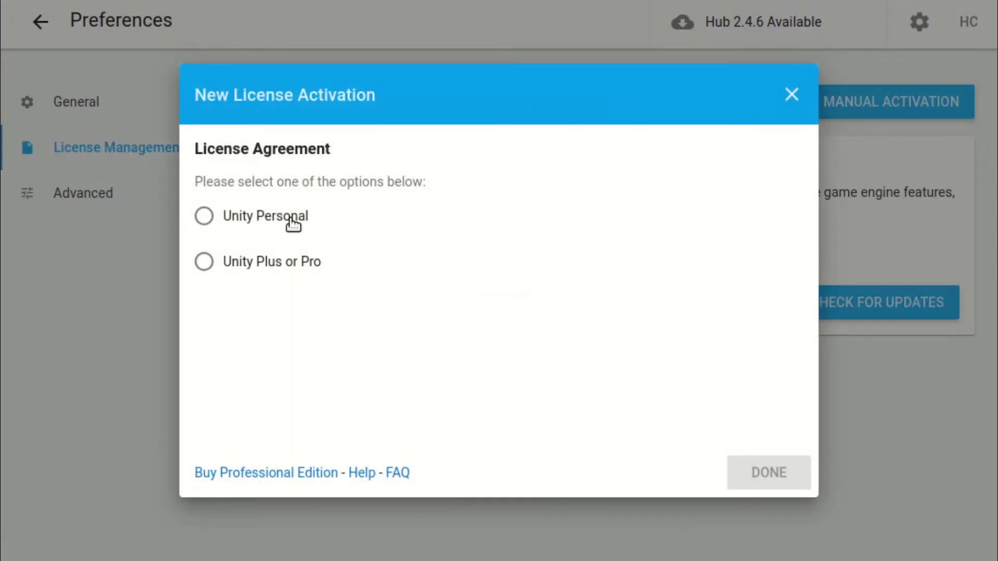
{"action": "left_click", "coordinate": [291, 221]}
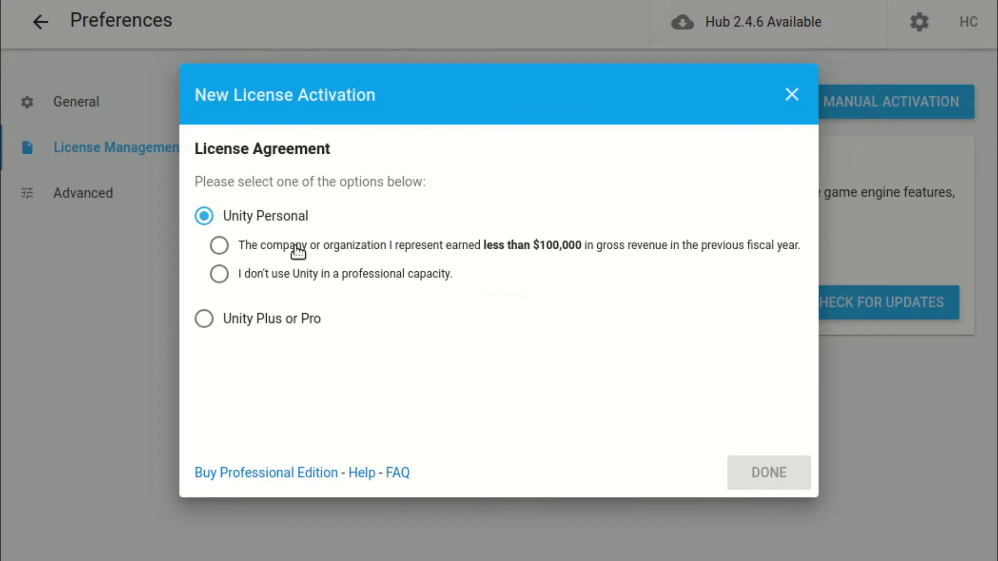
{"action": "left_click", "coordinate": [293, 245]}
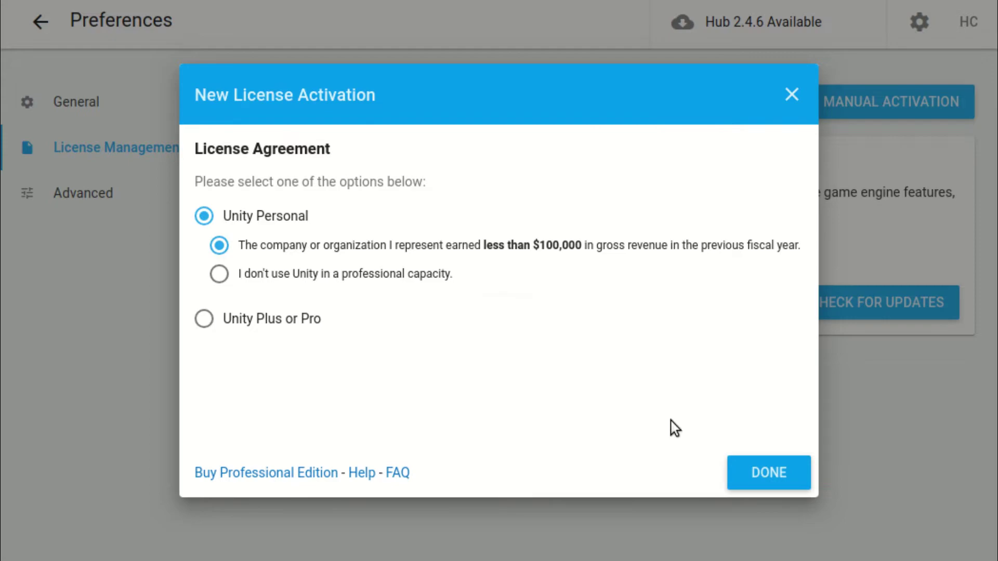
{"action": "left_click", "coordinate": [780, 485]}
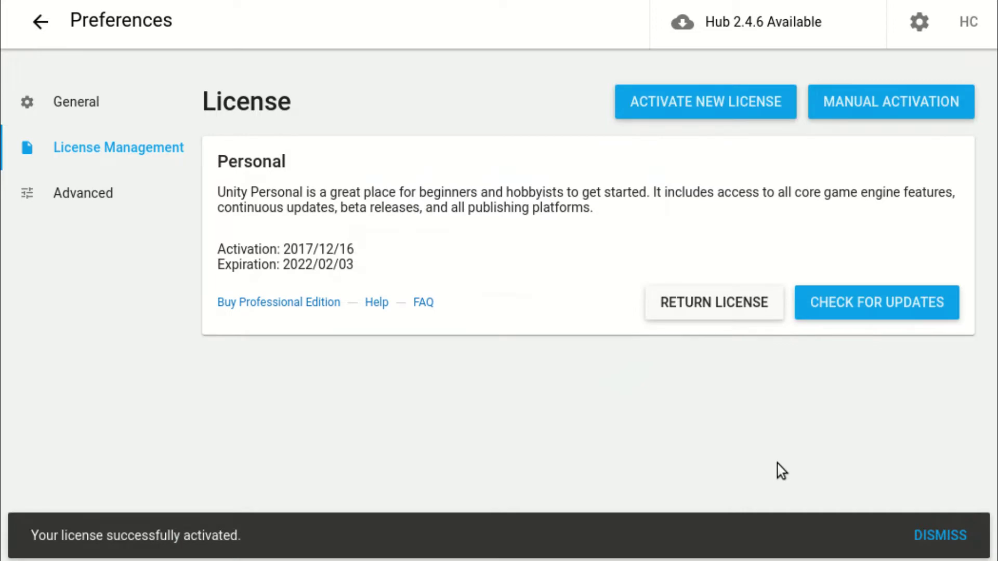
{"action": "left_click", "coordinate": [916, 533]}
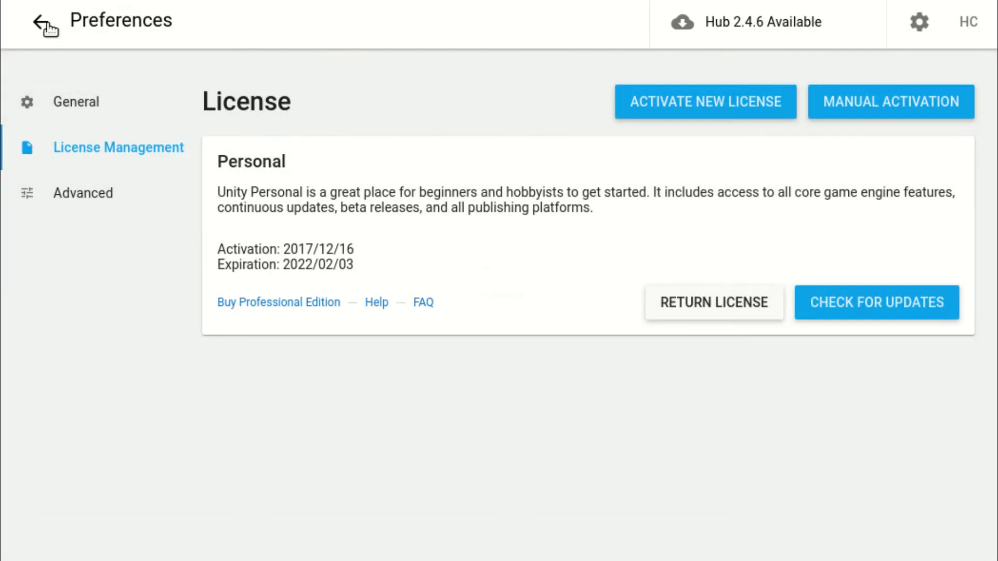
Add Unity 2021.2.9f1 from Installs with the WebGL Build Support module checked
{"action": "left_click", "coordinate": [41, 22]}
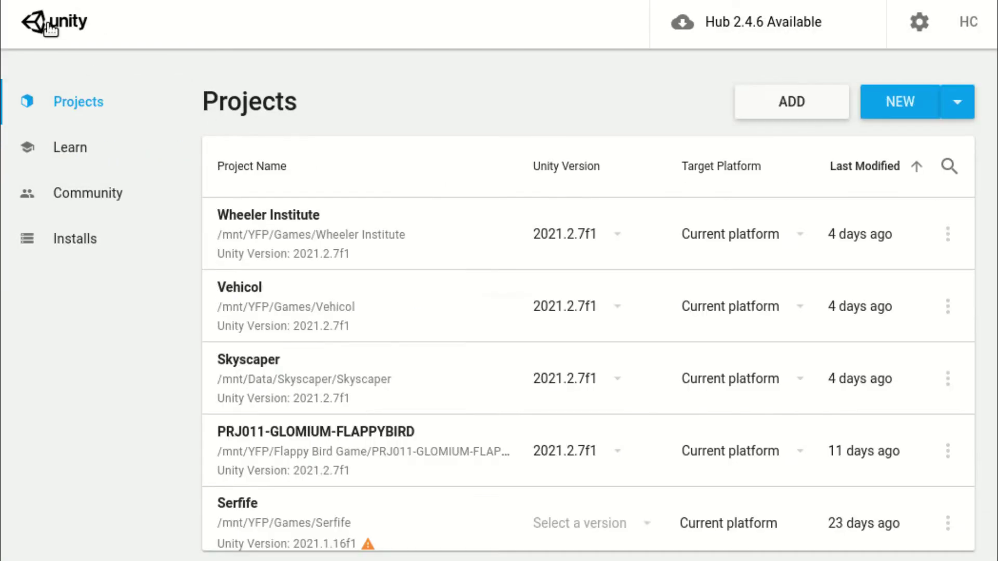
{"action": "left_click", "coordinate": [85, 241]}
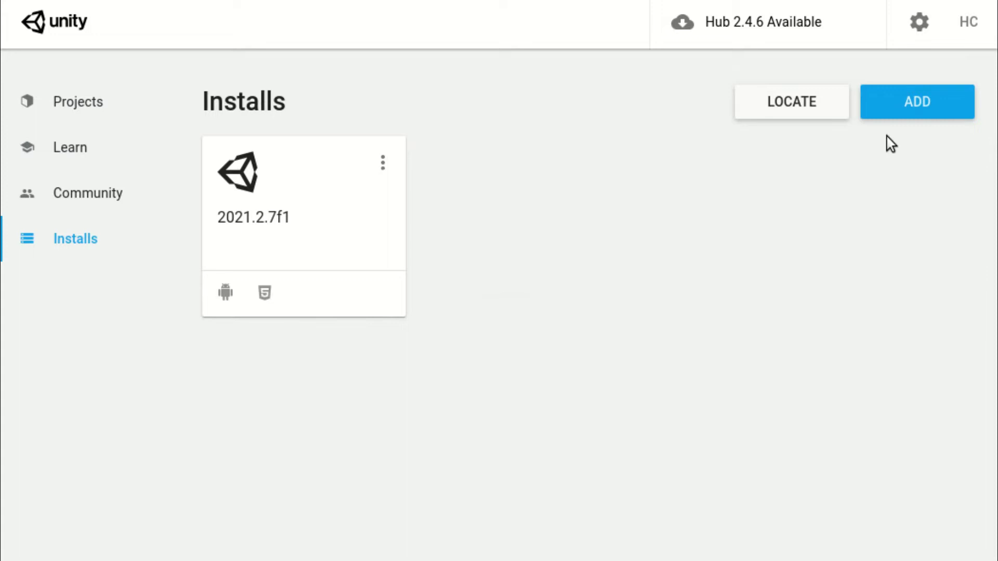
{"action": "left_click", "coordinate": [913, 104]}
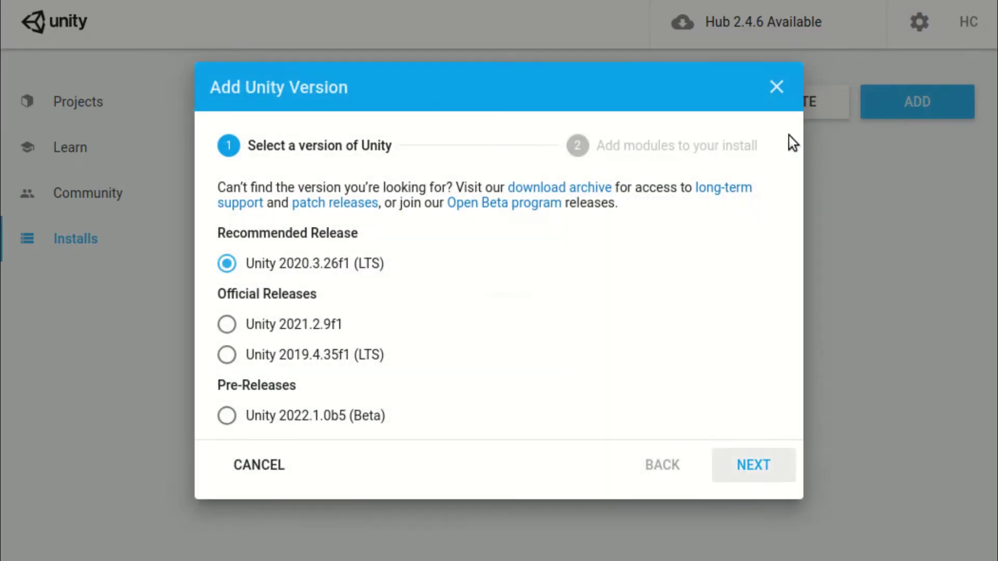
{"action": "left_click", "coordinate": [317, 331]}
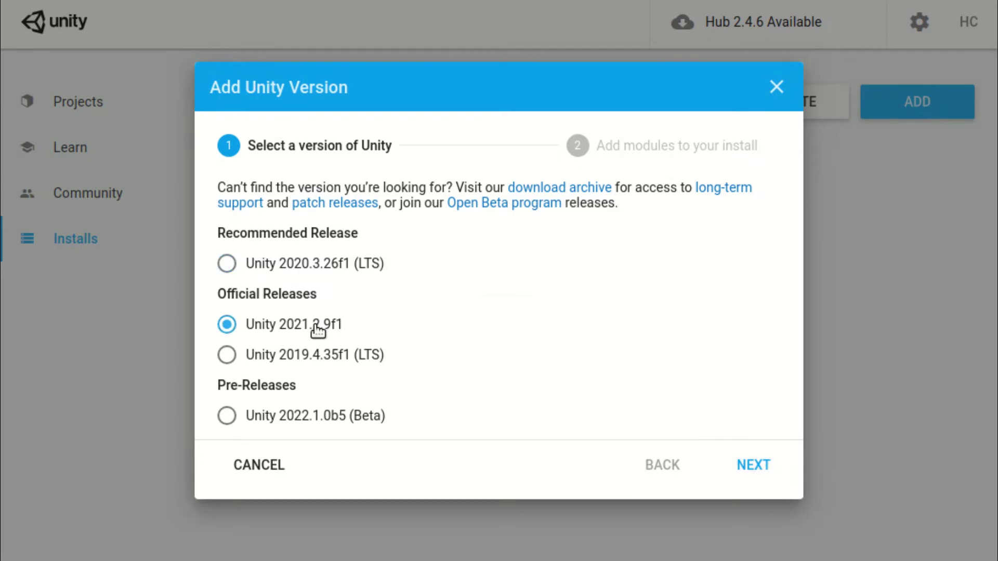
{"action": "left_click", "coordinate": [773, 465]}
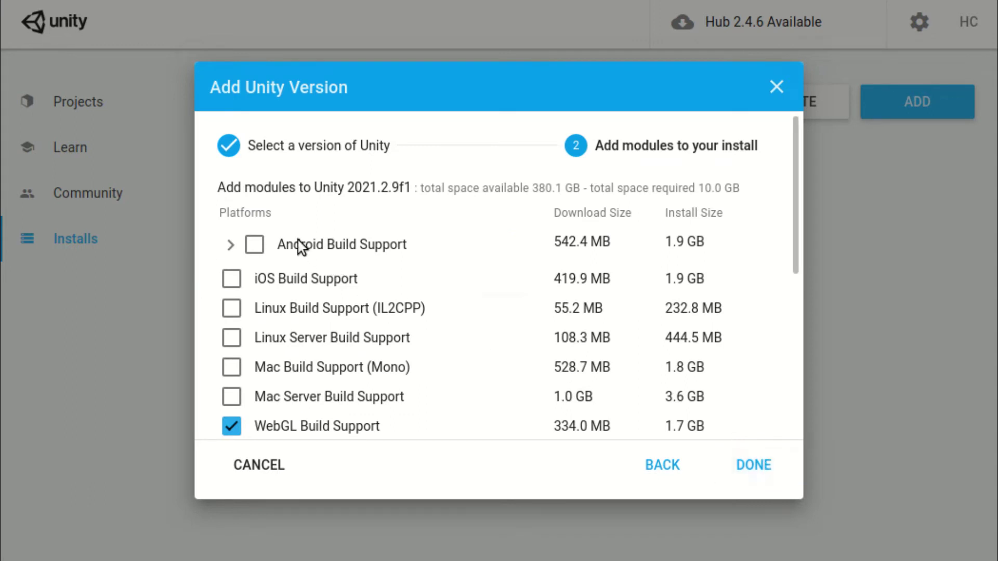
{"action": "scroll", "coordinate": [300, 244], "scroll_direction": "down", "scroll_amount": 5}
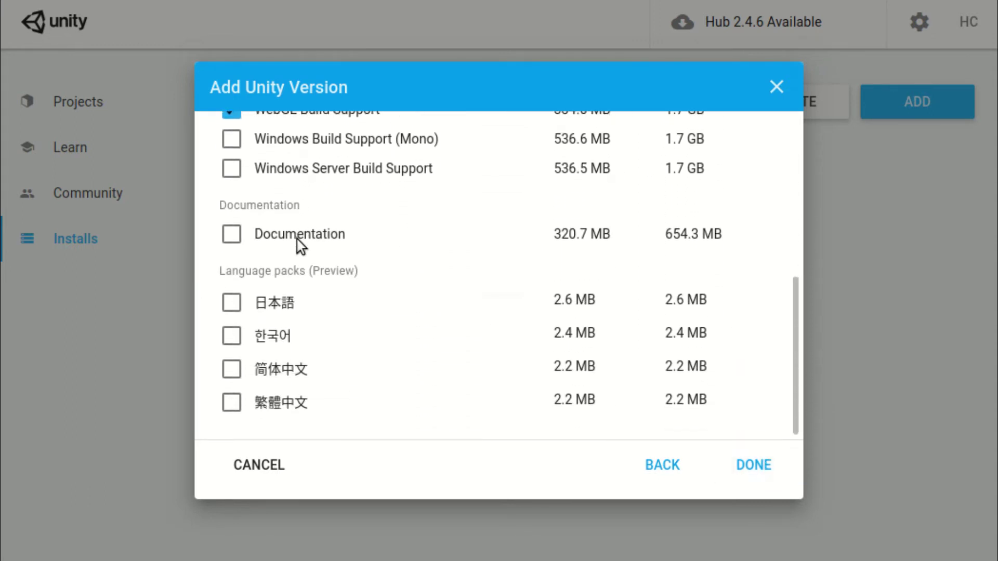
{"action": "scroll", "coordinate": [297, 241], "scroll_direction": "up", "scroll_amount": 6}
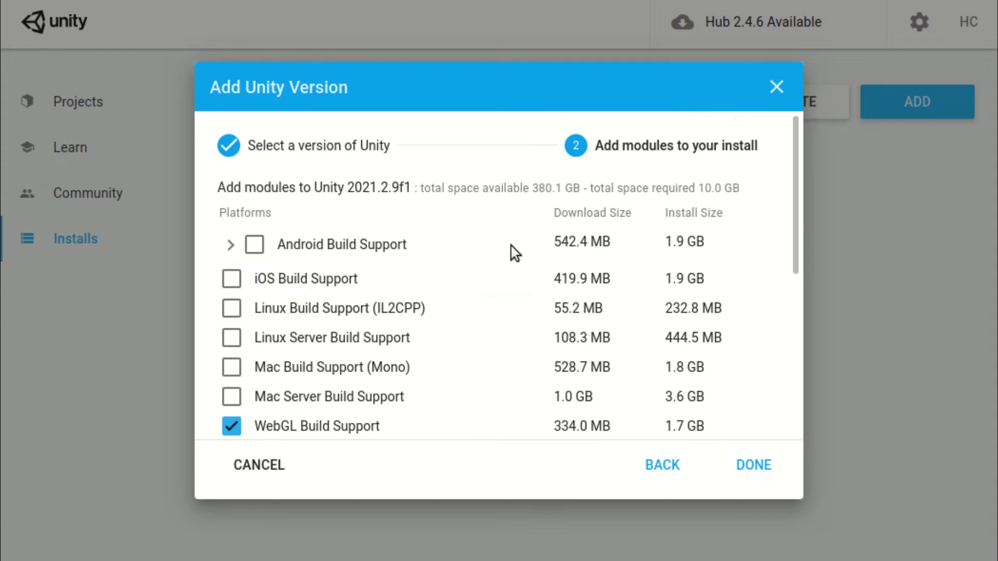
{"action": "left_click", "coordinate": [766, 474]}
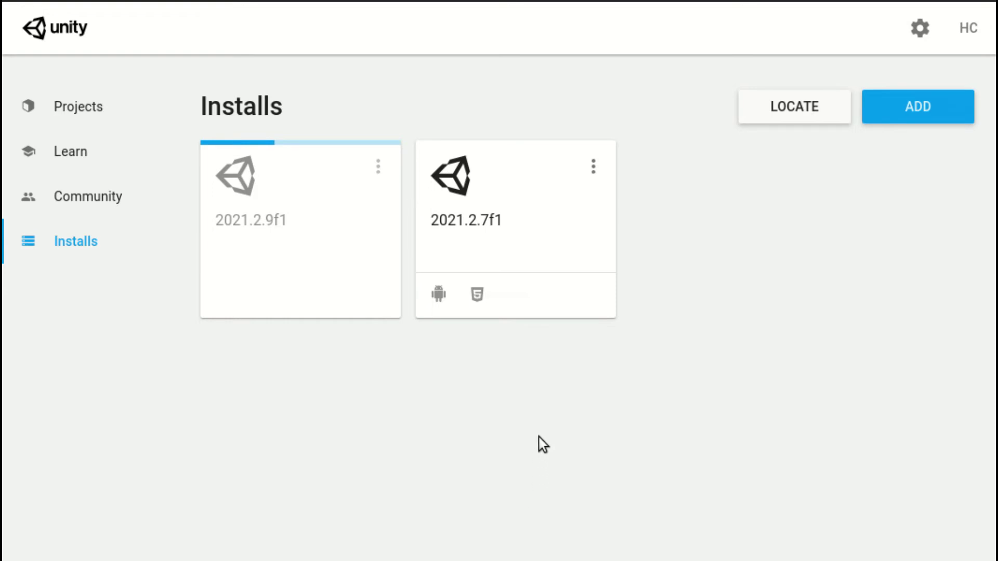
Start a new project from Projects and name it 'Unity Course 2022'
{"action": "left_click", "coordinate": [123, 96]}
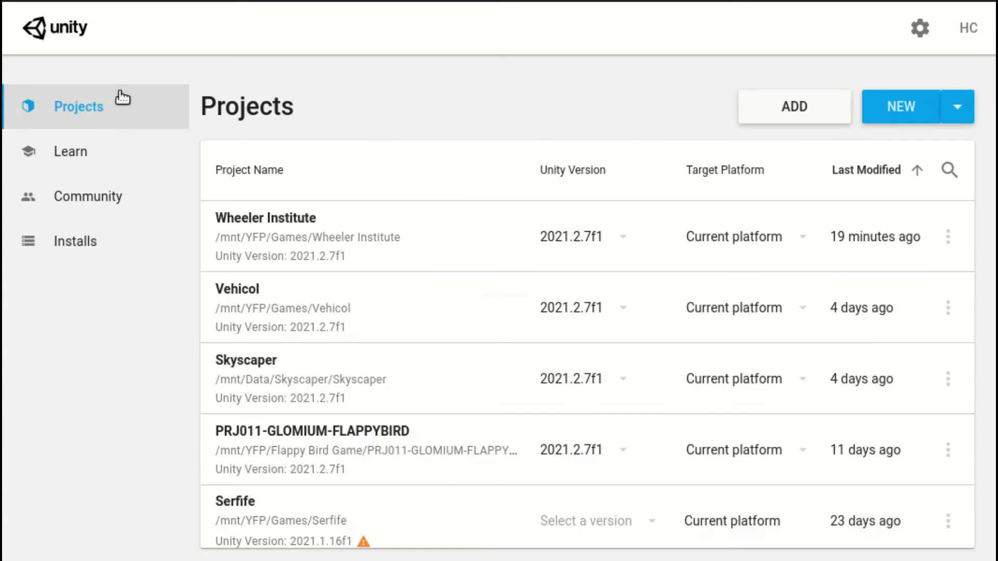
{"action": "left_click", "coordinate": [881, 107]}
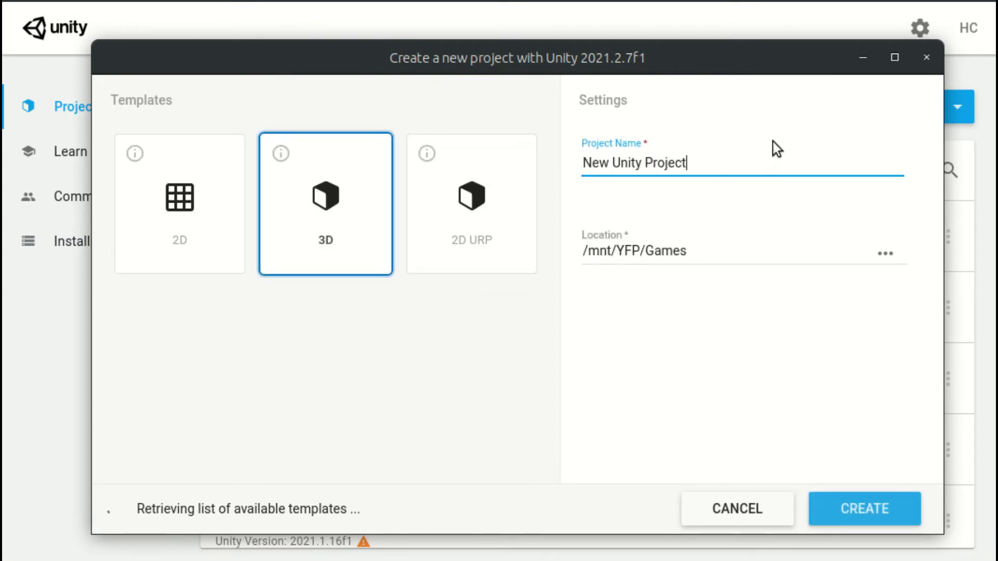
{"action": "key", "text": "ctrl+a"}
{"action": "type", "text": "Uni"}
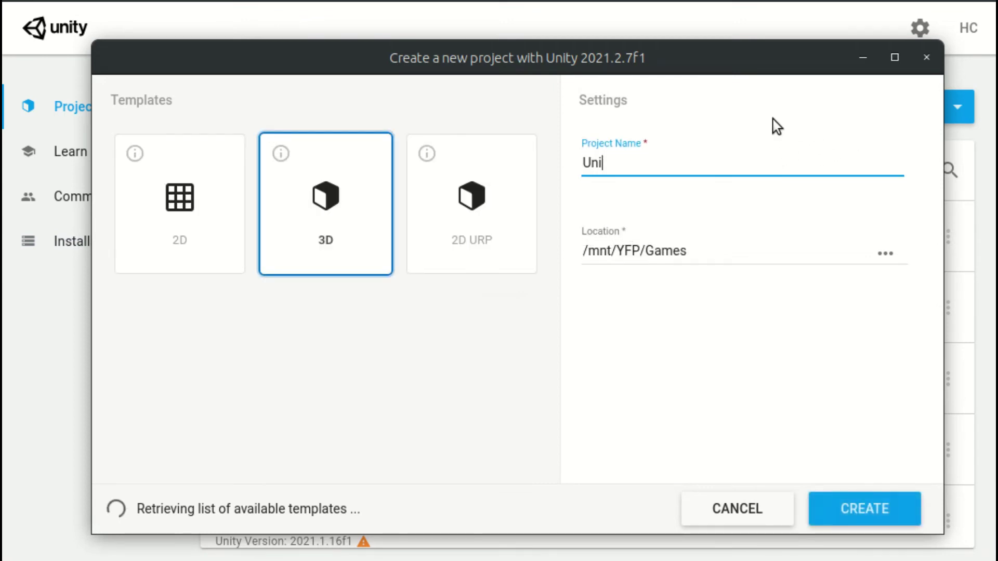
{"action": "type", "text": "ty Course 2022"}
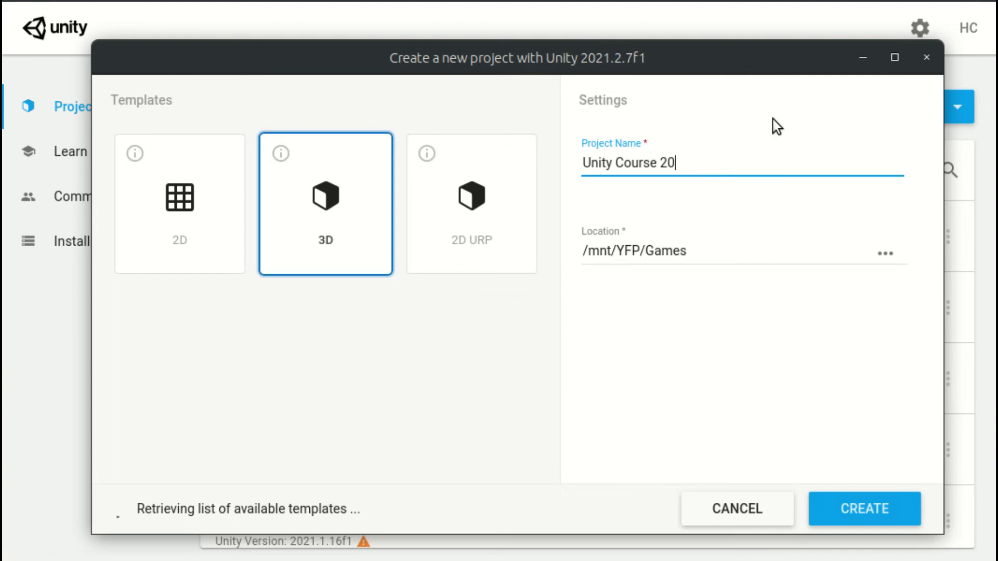
{"action": "left_click", "coordinate": [773, 120]}
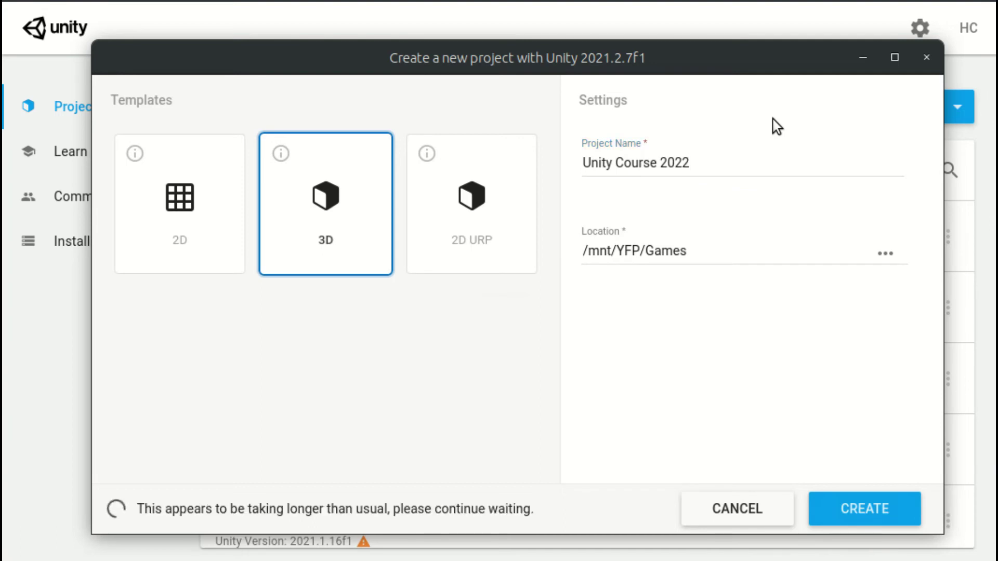
Compare the 2D URP and 3D templates, then settle on the 2D template
{"action": "left_click", "coordinate": [432, 223]}
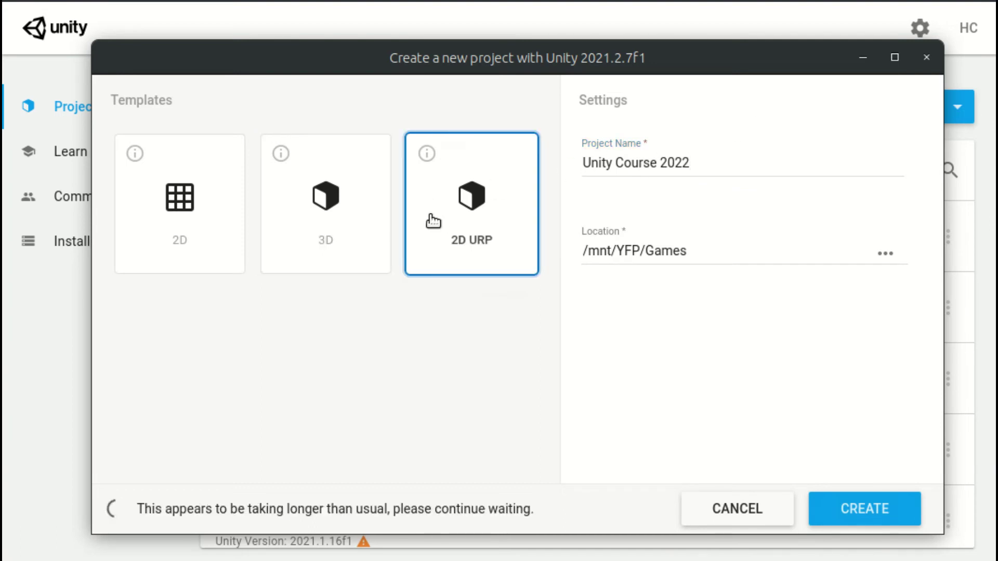
{"action": "left_click", "coordinate": [298, 218]}
{"action": "left_click", "coordinate": [150, 227]}
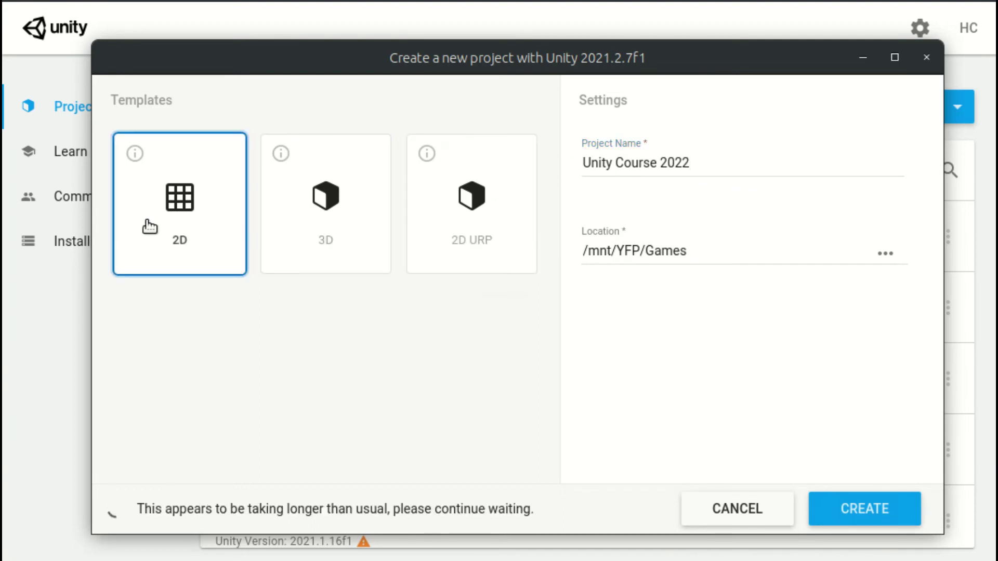
{"action": "left_click", "coordinate": [518, 242]}
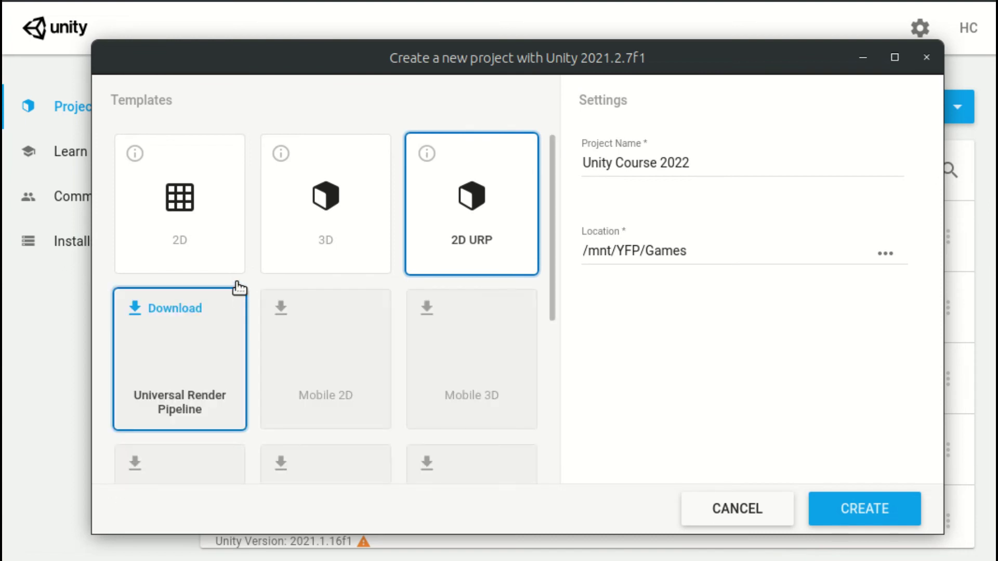
{"action": "left_click", "coordinate": [216, 217]}
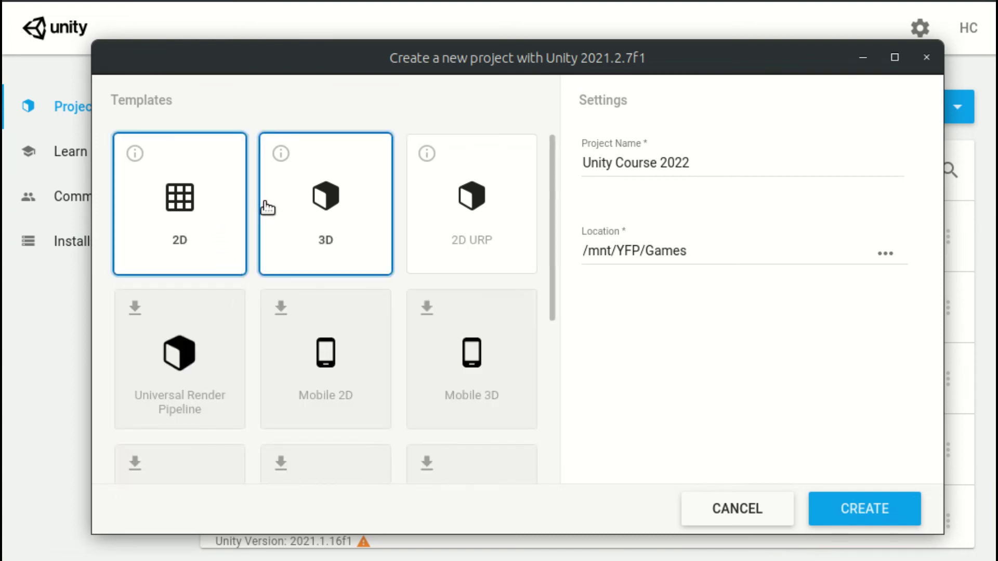